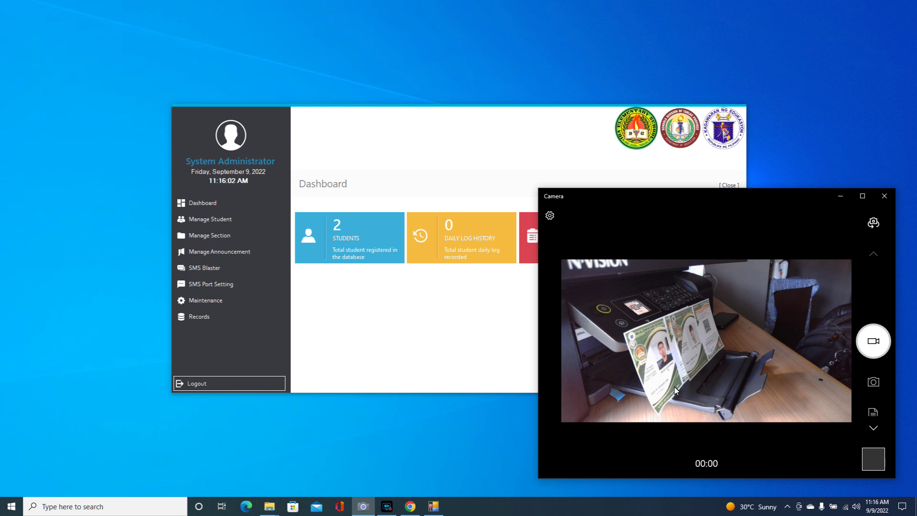
- Bring the dashboard window in front of the camera window
left_click(426, 354)
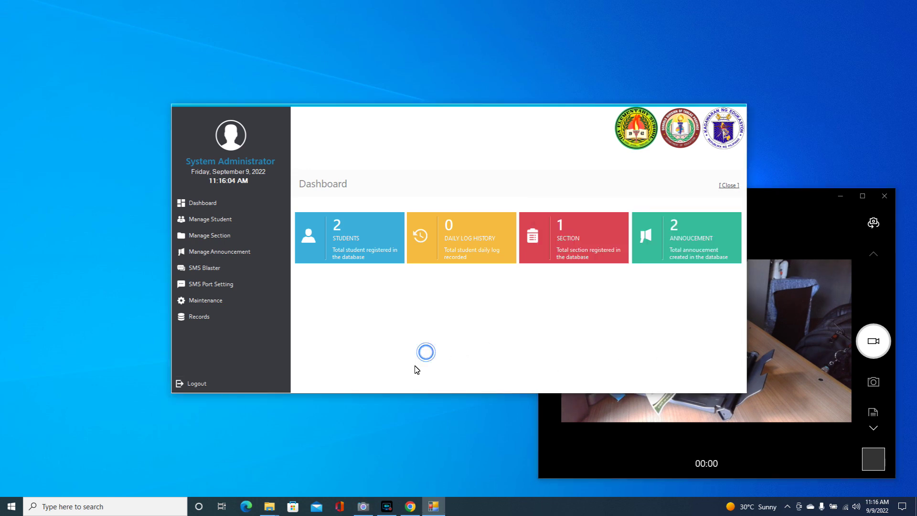
- Log out of the administrator account and switch to the attendance display
left_click(204, 385)
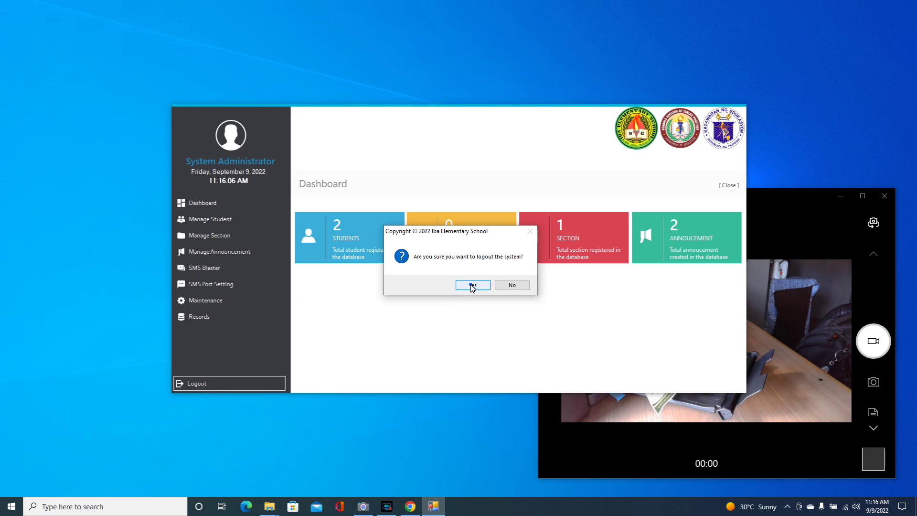
left_click(470, 285)
left_click(436, 332)
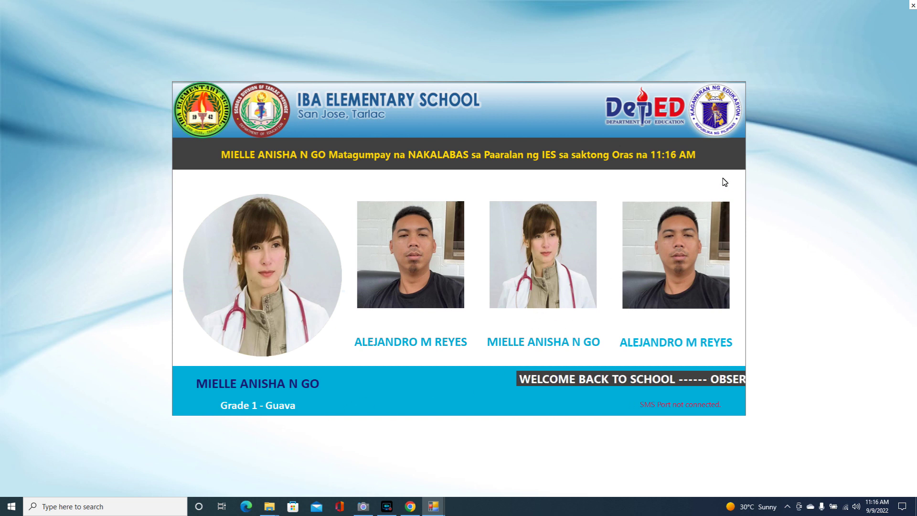
- Close the attendance display and log back in with the administrator username and password
left_click(913, 6)
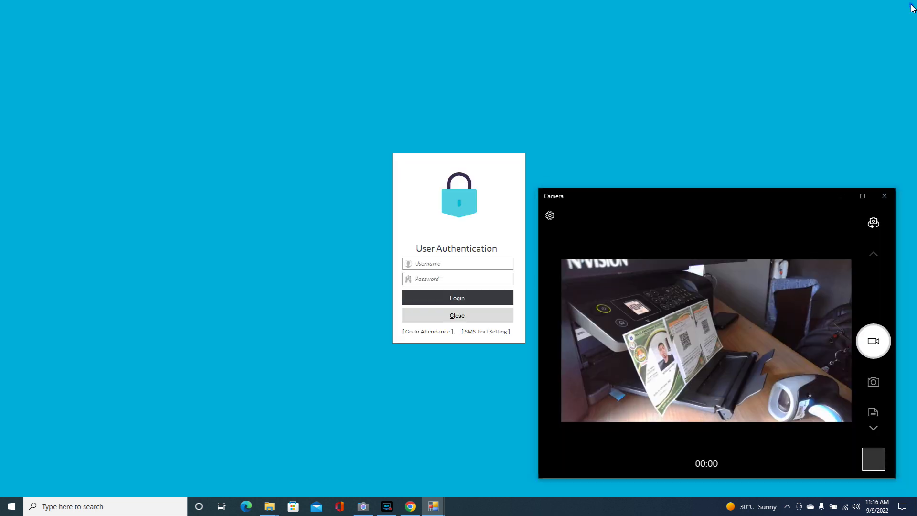
left_click(430, 267)
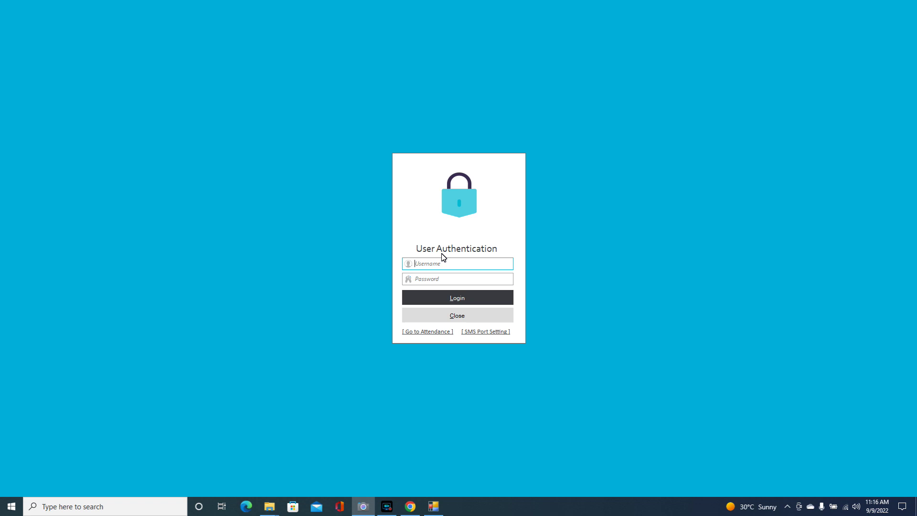
type("admin")
left_click(449, 277)
type("123")
left_click(447, 297)
left_click(496, 286)
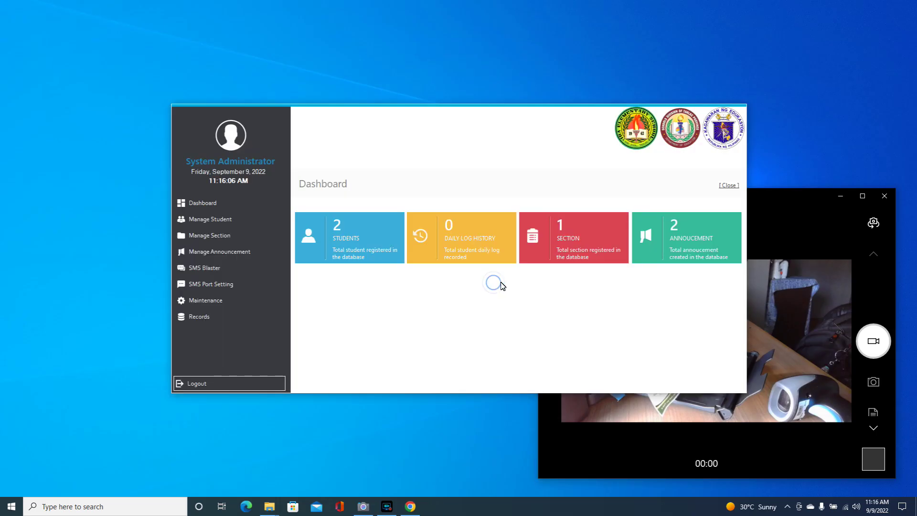
- Minimize and restore the camera window, then bring the dashboard back to front
left_click(793, 216)
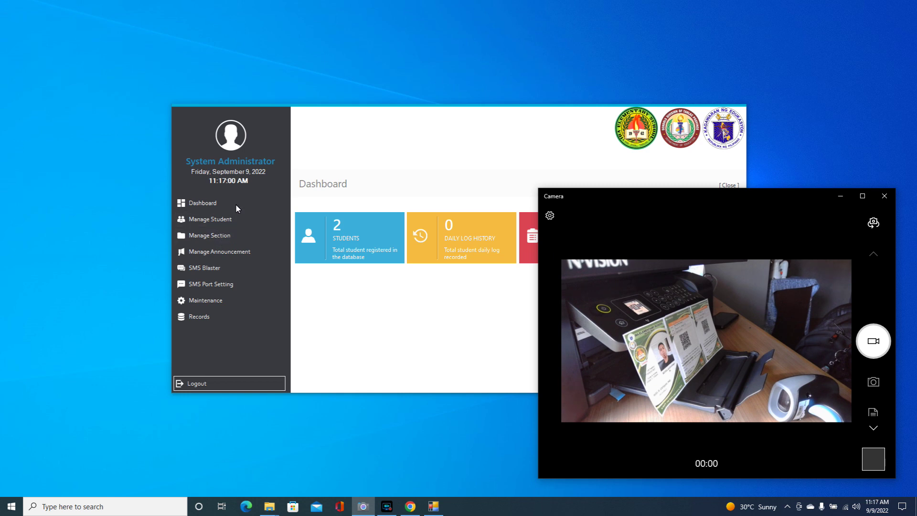
left_click(840, 197)
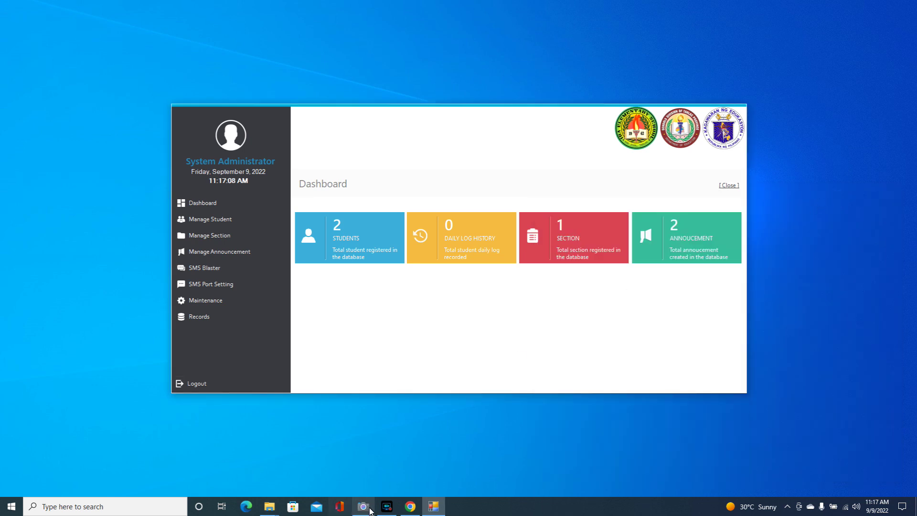
left_click(387, 506)
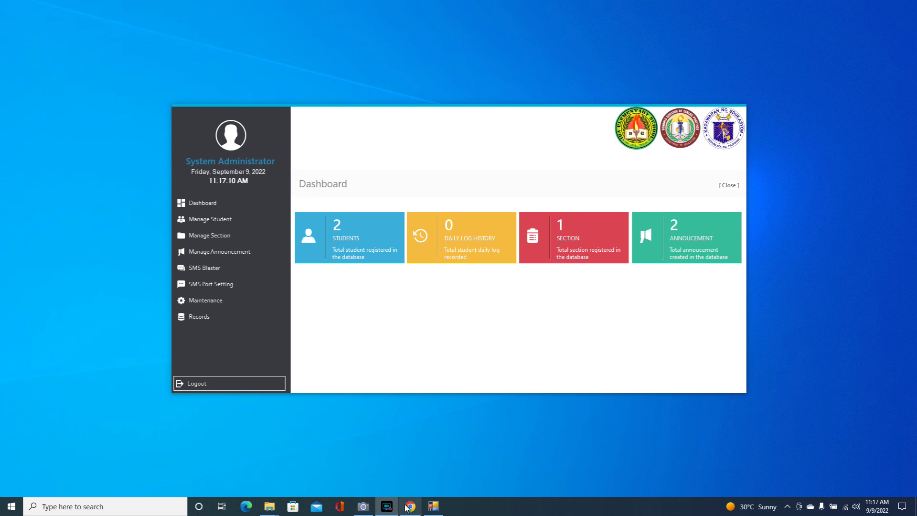
left_click(363, 506)
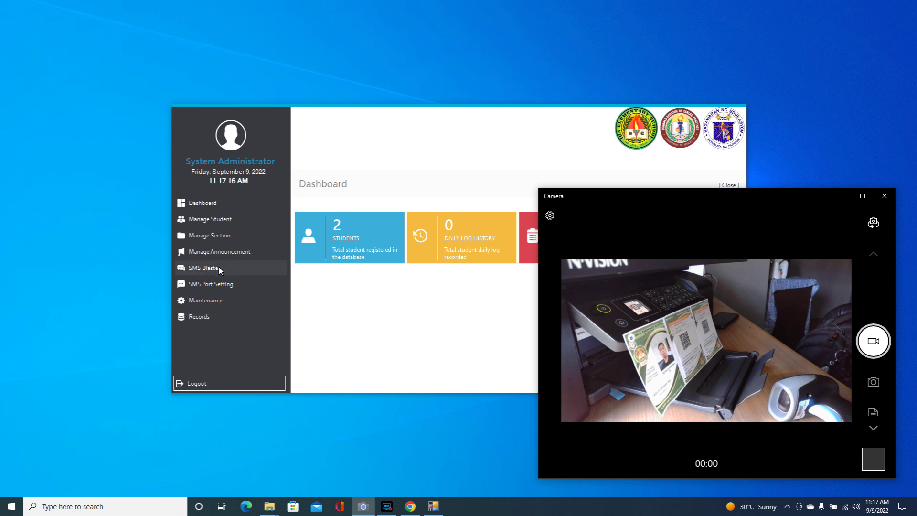
left_click(208, 302)
- Review Maintenance: the principal's name, ID length 12, and the SMS login/logout messages
left_click(209, 302)
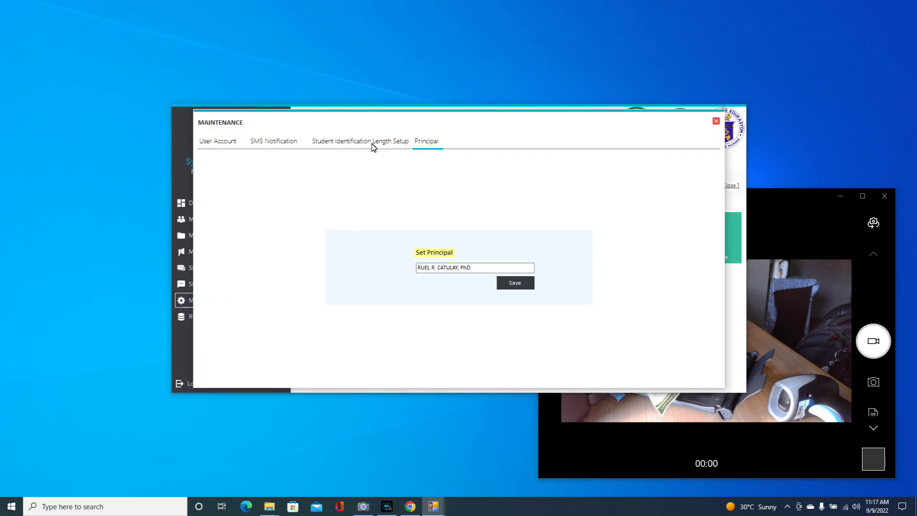
left_click(444, 271)
left_click_drag(476, 268, 414, 271)
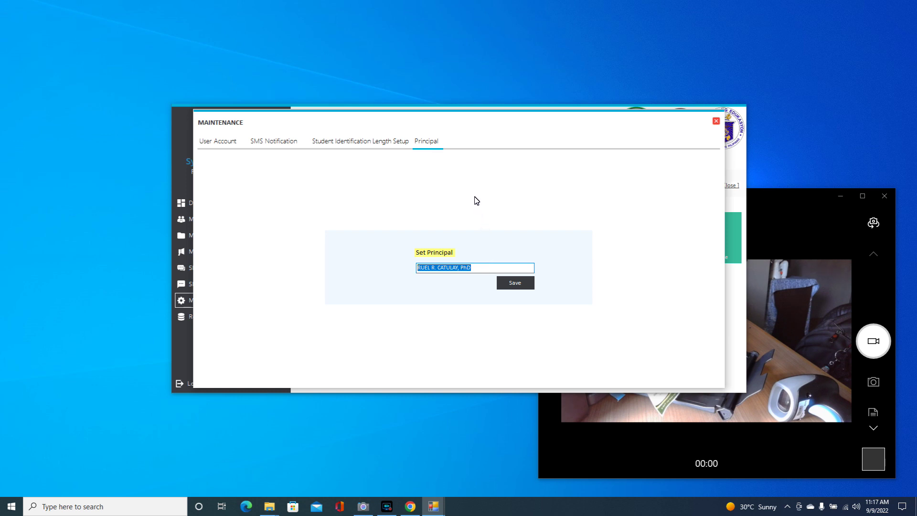
left_click(379, 140)
left_click(432, 275)
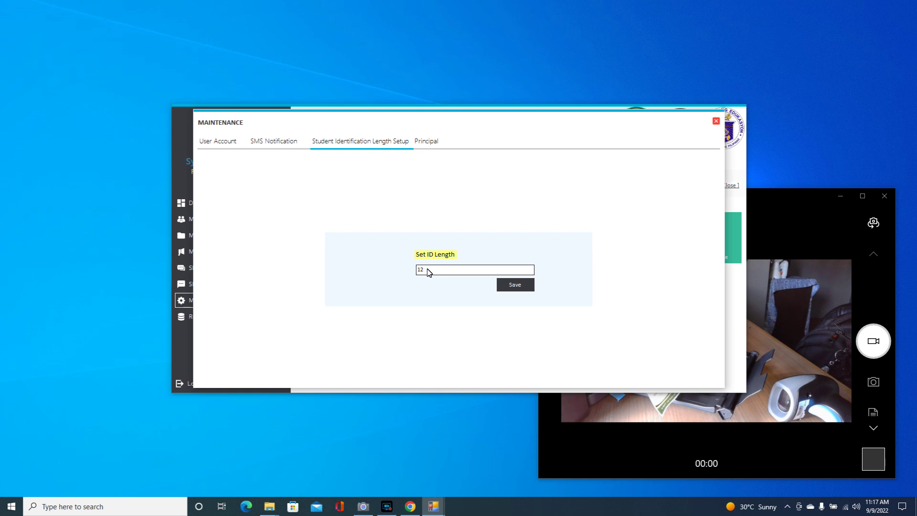
double_click(429, 271)
left_click(286, 143)
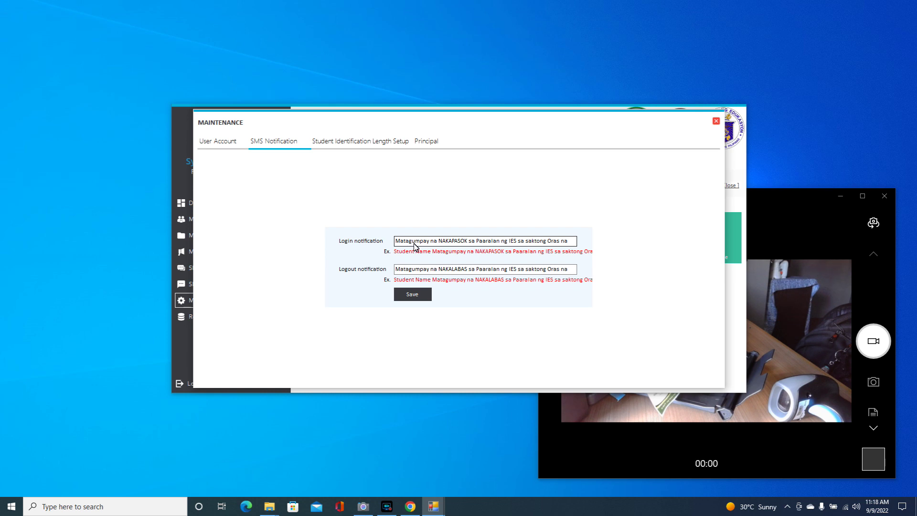
left_click(716, 121)
- Look through the section, grade level and announcement managers without changes
left_click(225, 236)
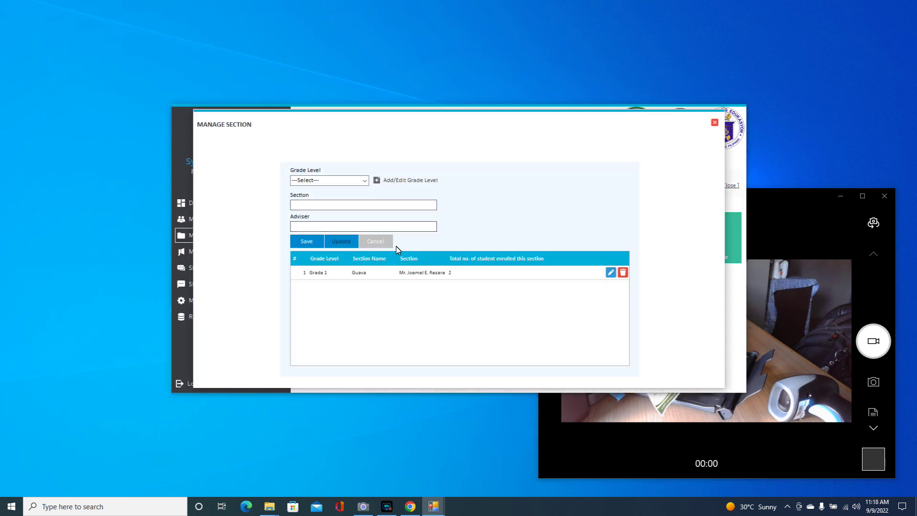
left_click(365, 180)
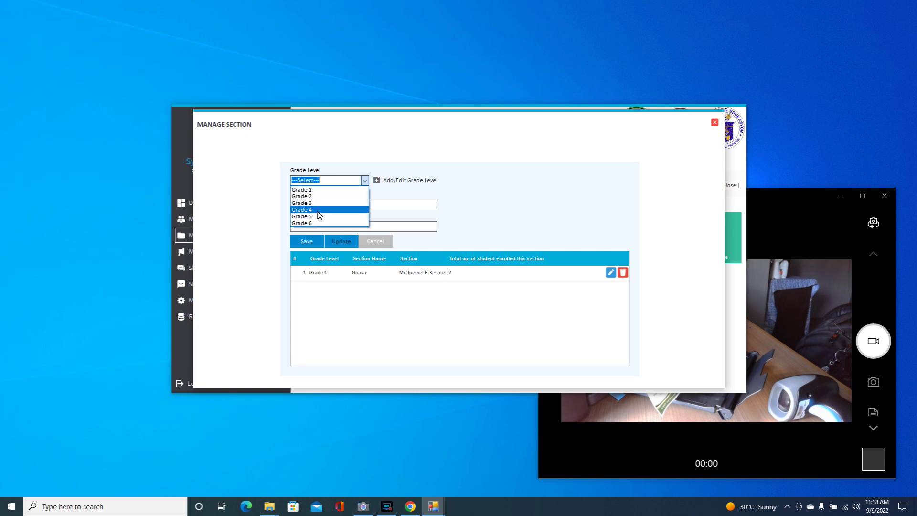
left_click(394, 180)
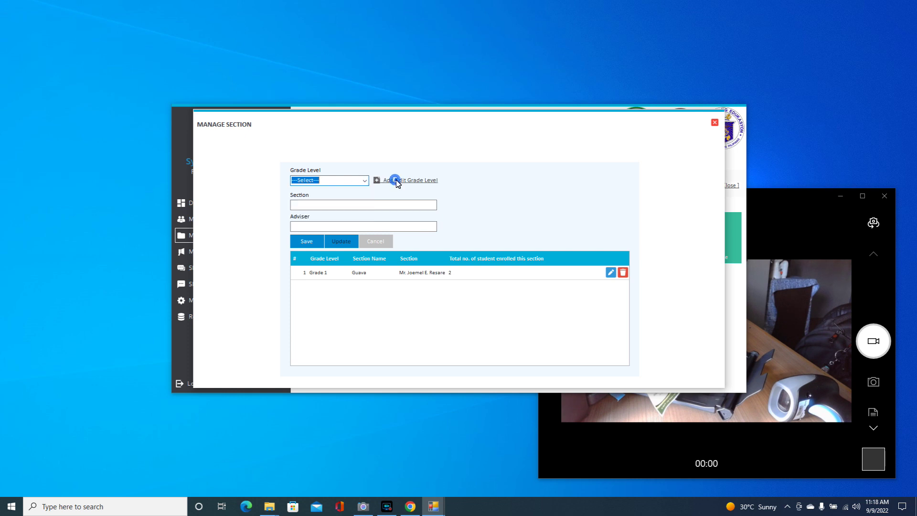
left_click(394, 180)
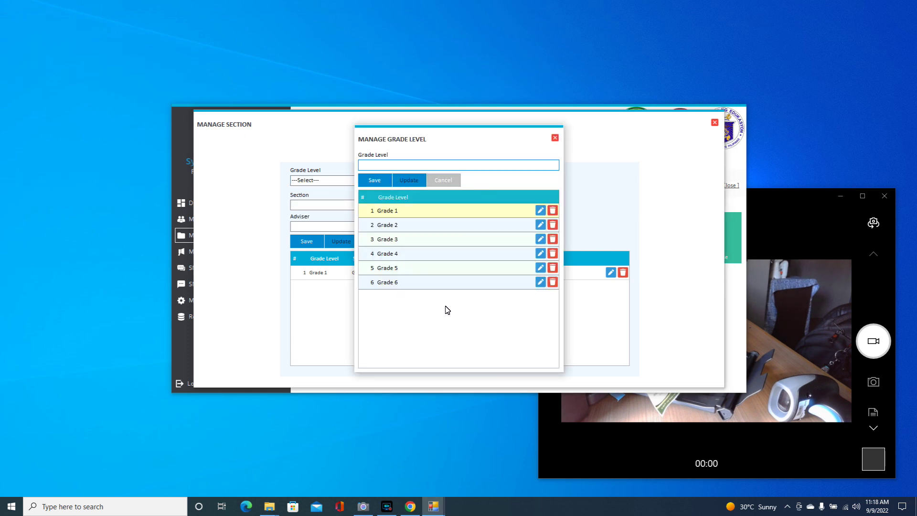
left_click(555, 137)
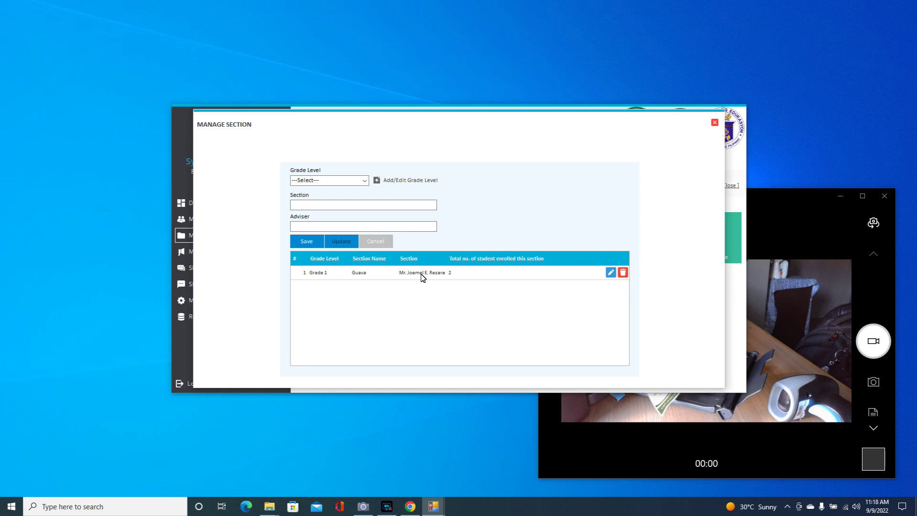
left_click(715, 123)
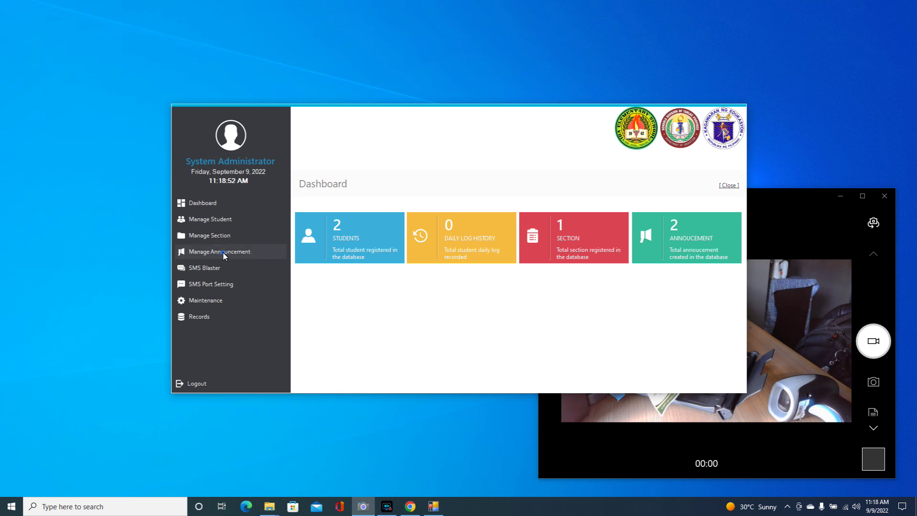
left_click(224, 252)
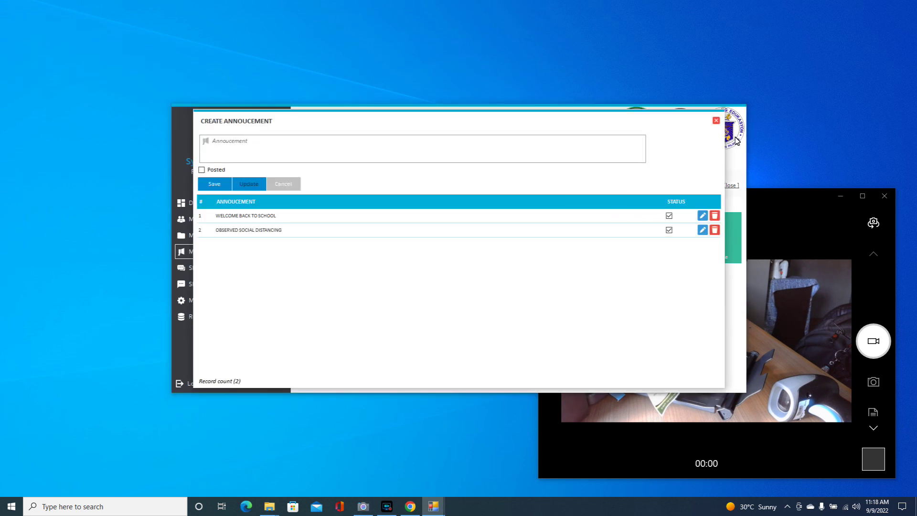
left_click(717, 122)
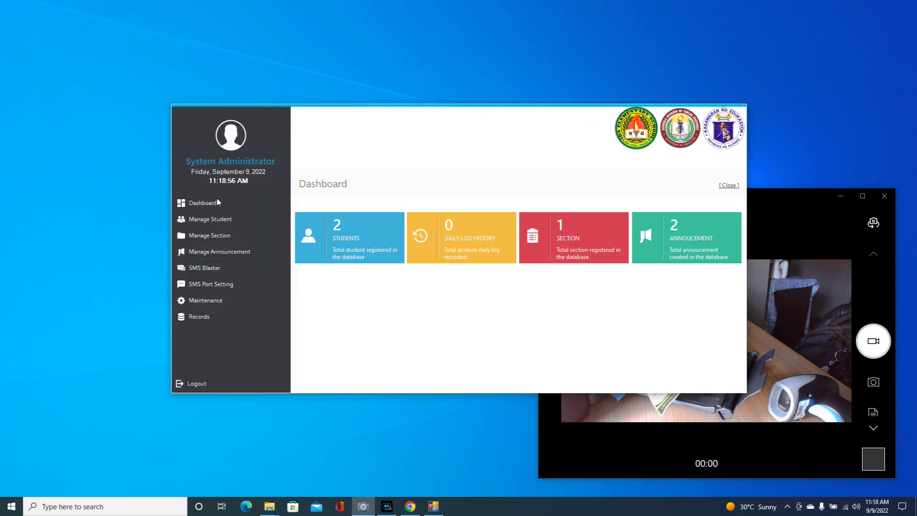
- Open the student masterlist filtered to Grade 1
left_click(211, 219)
left_click(260, 145)
left_click(258, 154)
- Filter the masterlist to section Guava and preview the Excel import set to Grade 1/Guava
left_click(345, 145)
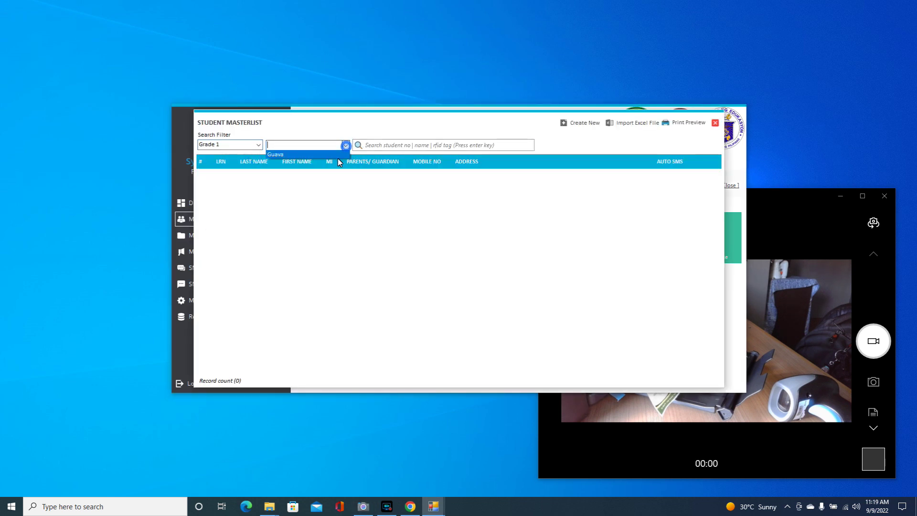
left_click(337, 155)
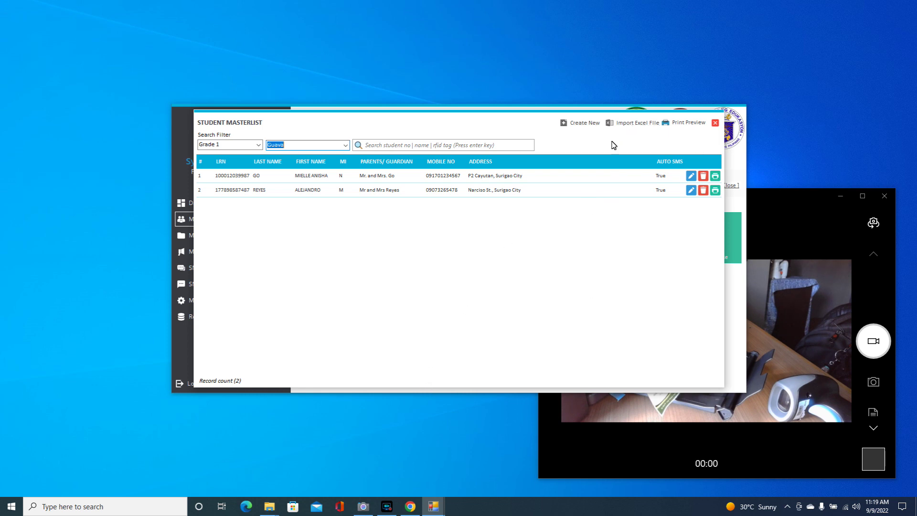
left_click(622, 123)
left_click(347, 151)
left_click(335, 164)
left_click(457, 152)
left_click(445, 161)
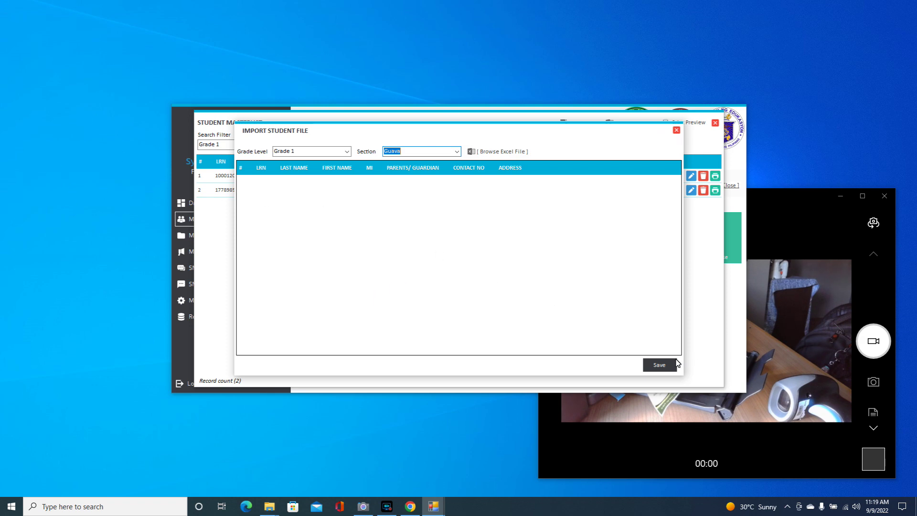
left_click(676, 129)
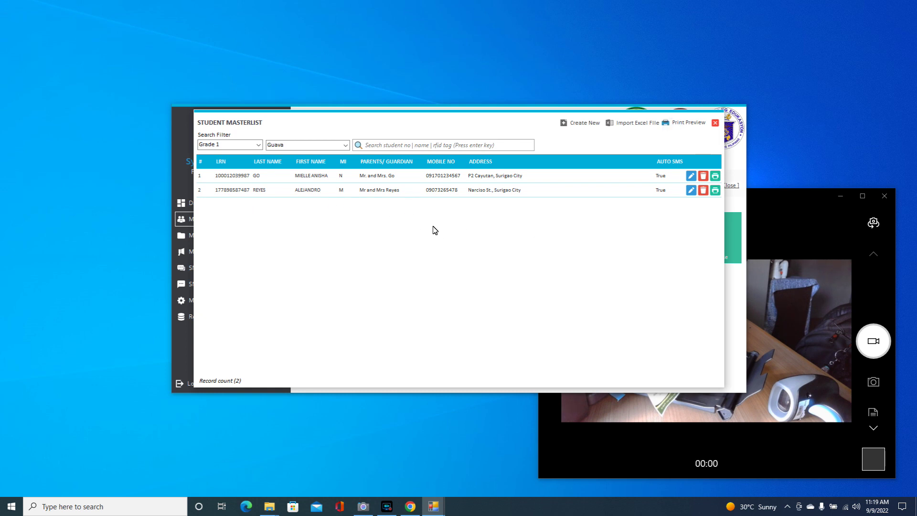
- Start a new student entry with an ID beginning 12, the student's names and middle initial G
left_click(583, 124)
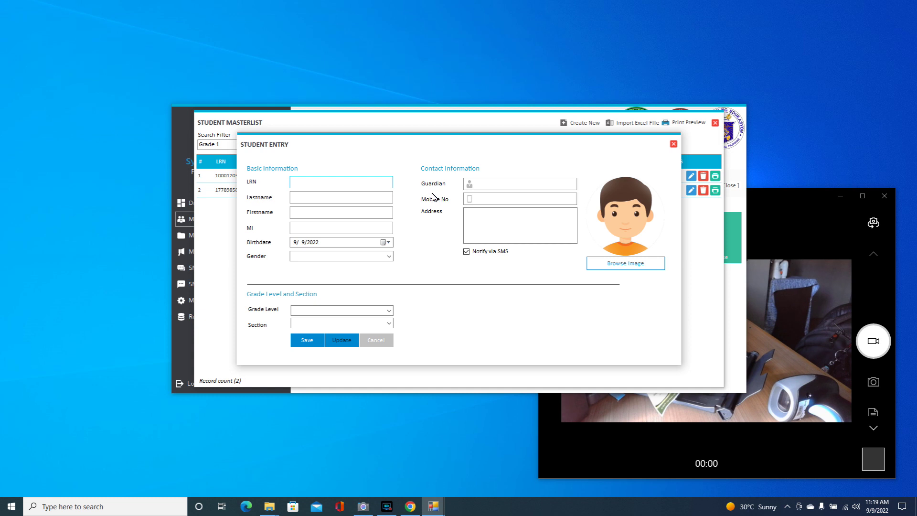
type("120908765434")
left_click(319, 198)
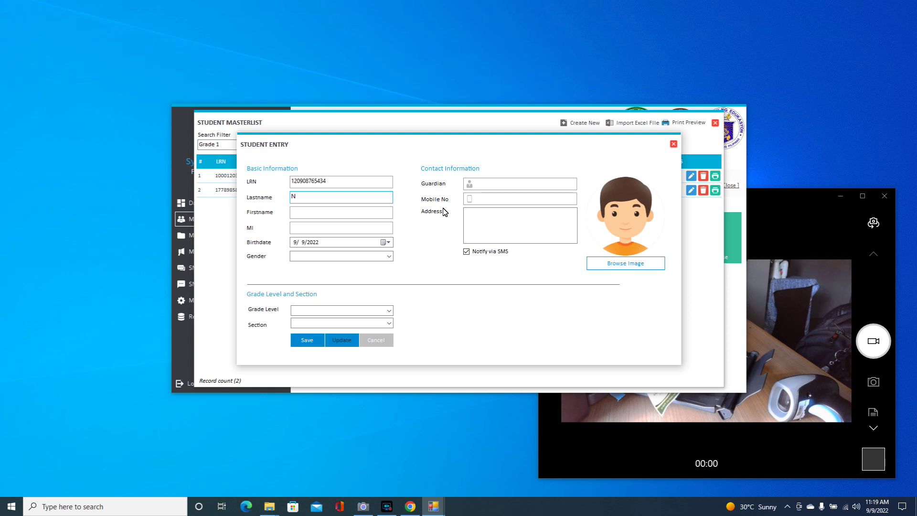
key("Tab")
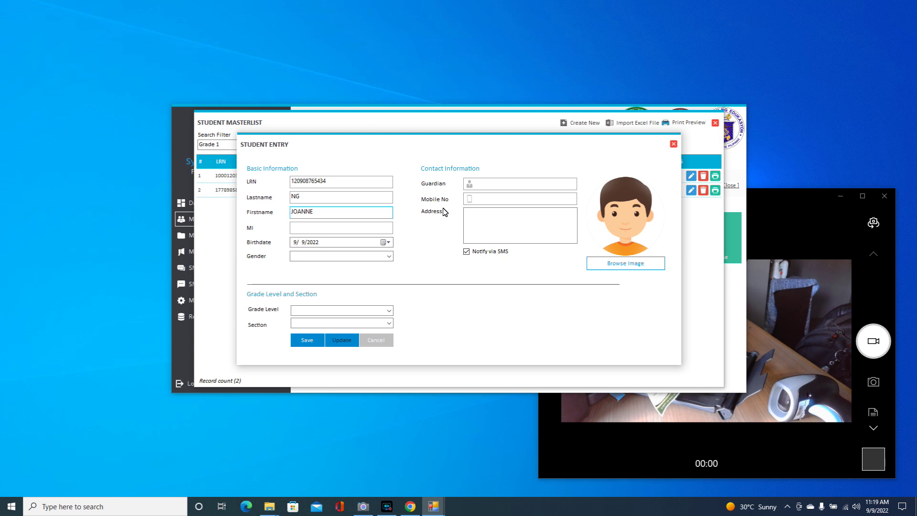
left_click(320, 229)
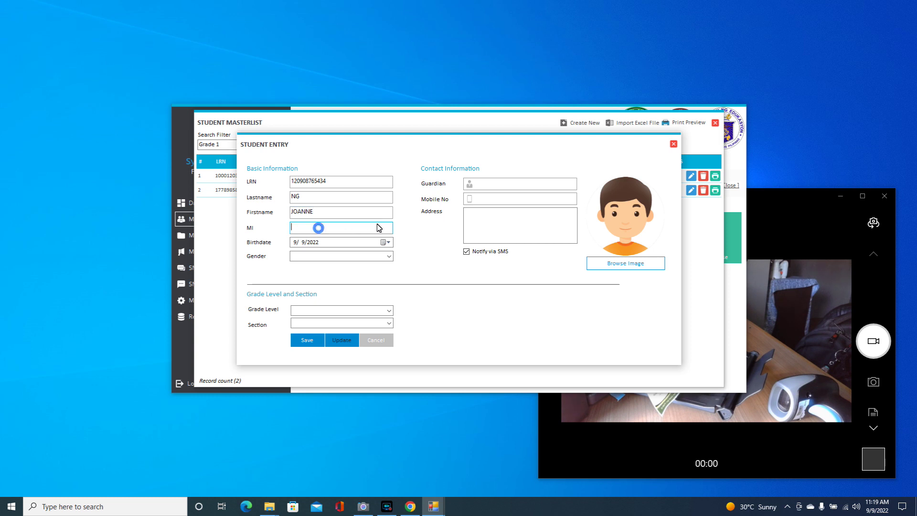
type("G")
- Set the birthdate to 2015 and the gender to Female
left_click(299, 243)
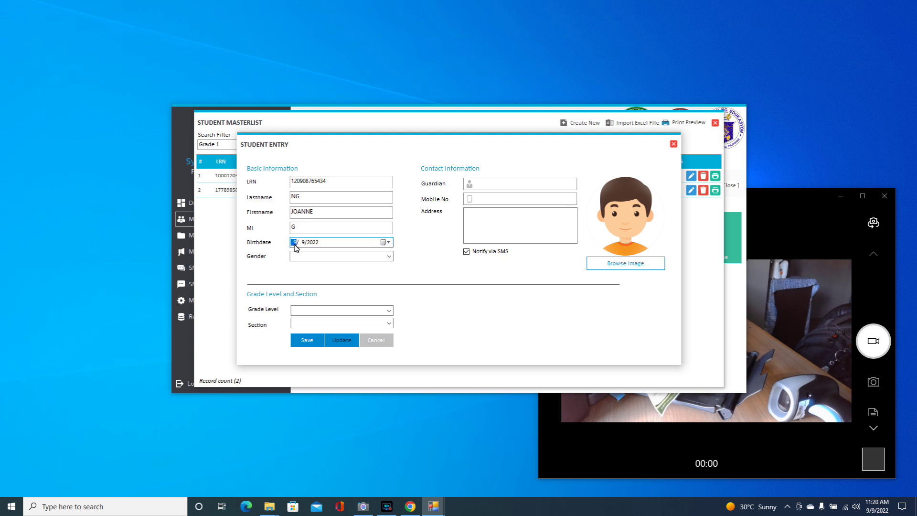
left_click(315, 242)
left_click(389, 256)
left_click(384, 273)
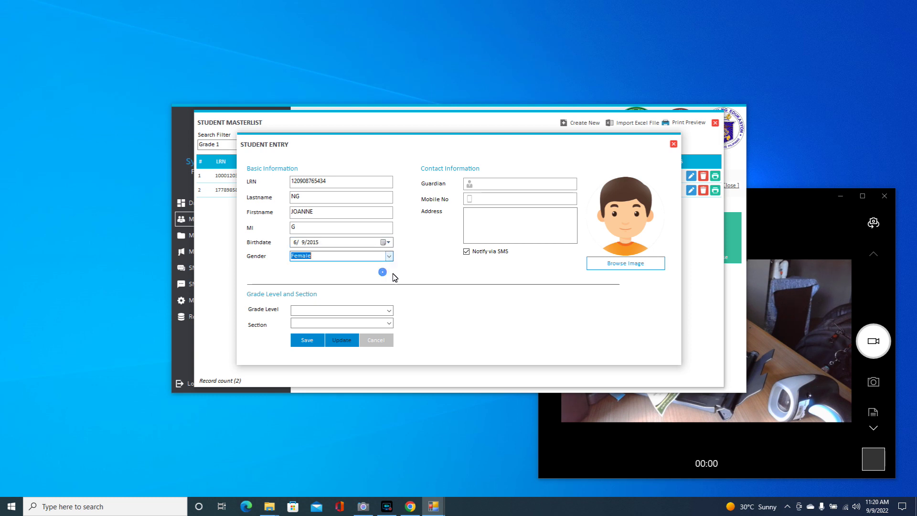
- Set the grade level to Grade 1 and the section to Guava
left_click(387, 312)
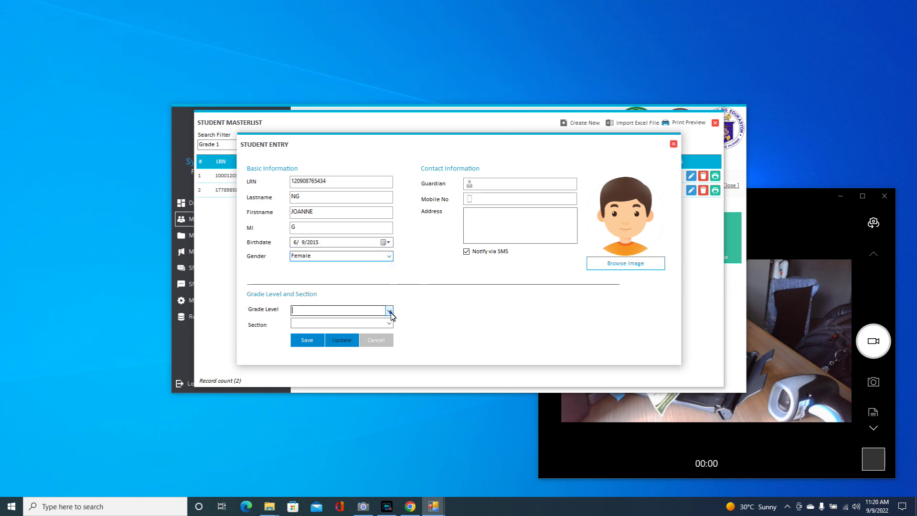
left_click(366, 319)
left_click(390, 324)
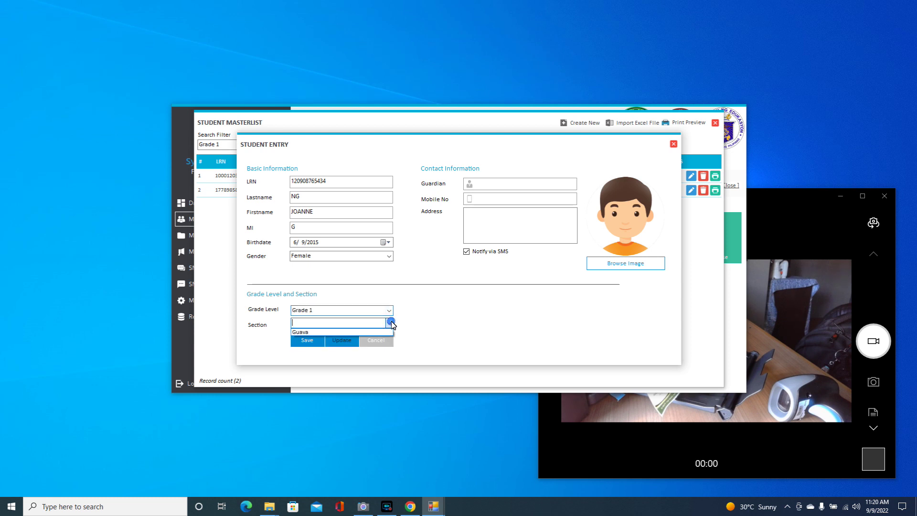
left_click(377, 330)
left_click(390, 310)
left_click(387, 327)
left_click(391, 324)
left_click(391, 311)
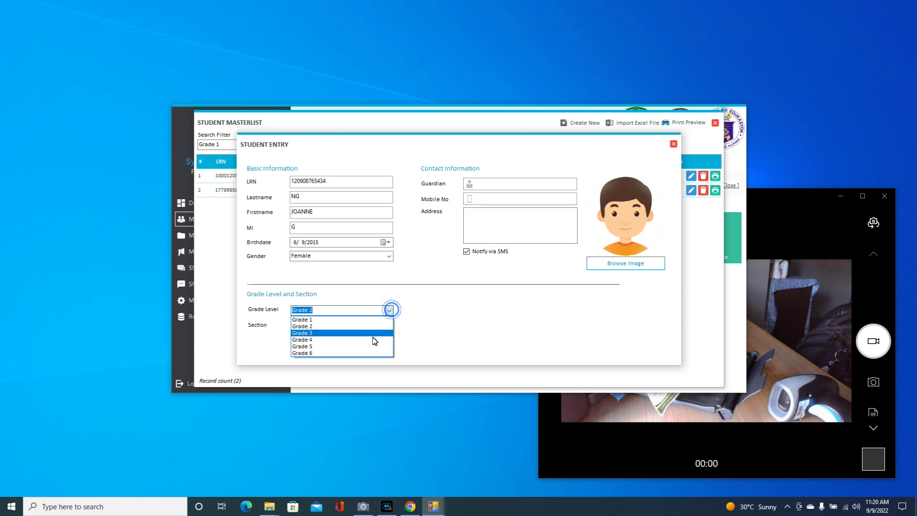
left_click(376, 337)
left_click(389, 325)
left_click(389, 310)
left_click(389, 310)
left_click(386, 317)
left_click(389, 324)
left_click(383, 331)
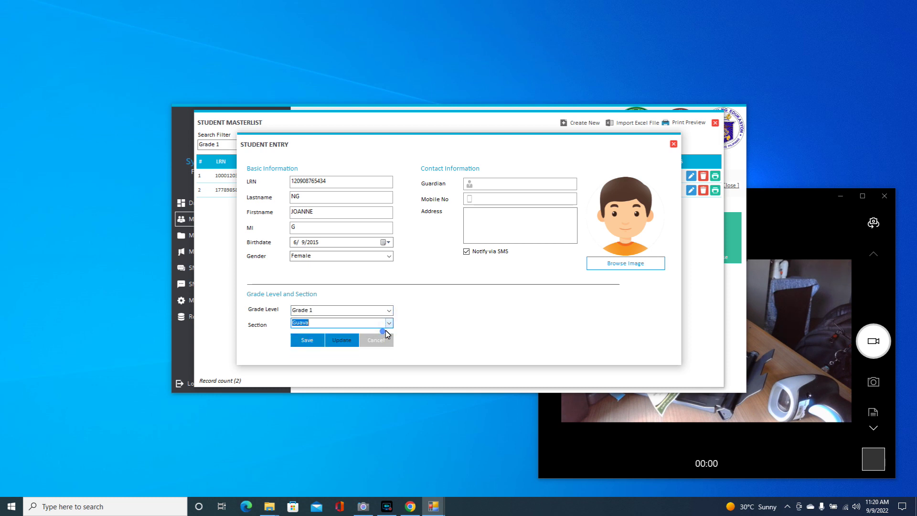
left_click(477, 188)
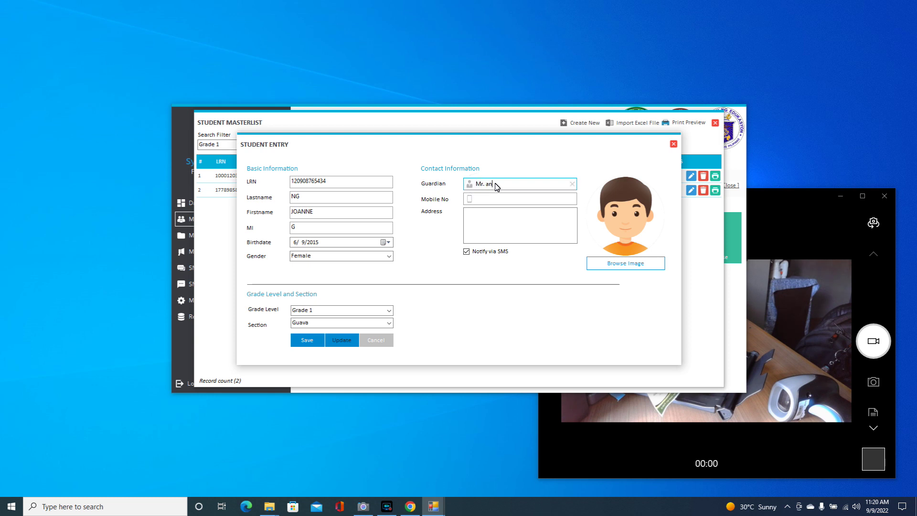
- Fill in the guardian's name, the mobile number and the home address
type("Mr. and Mrs. Ng")
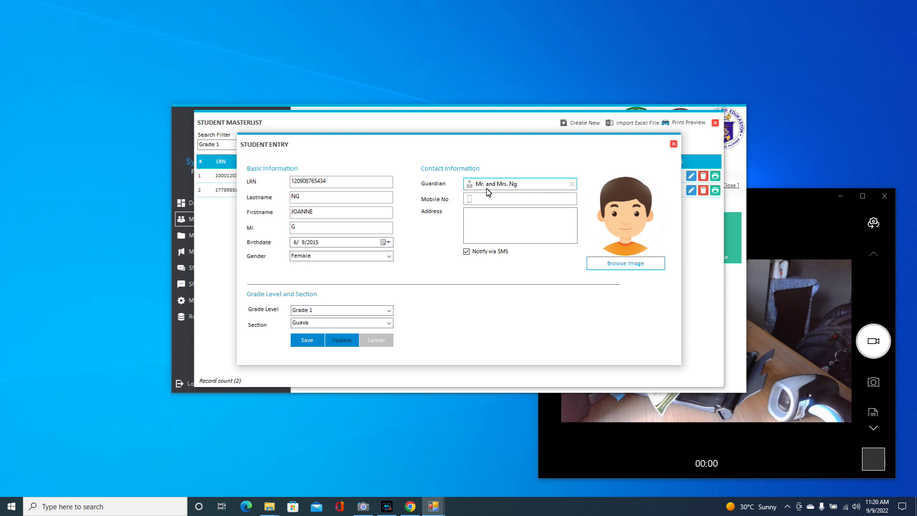
left_click(478, 199)
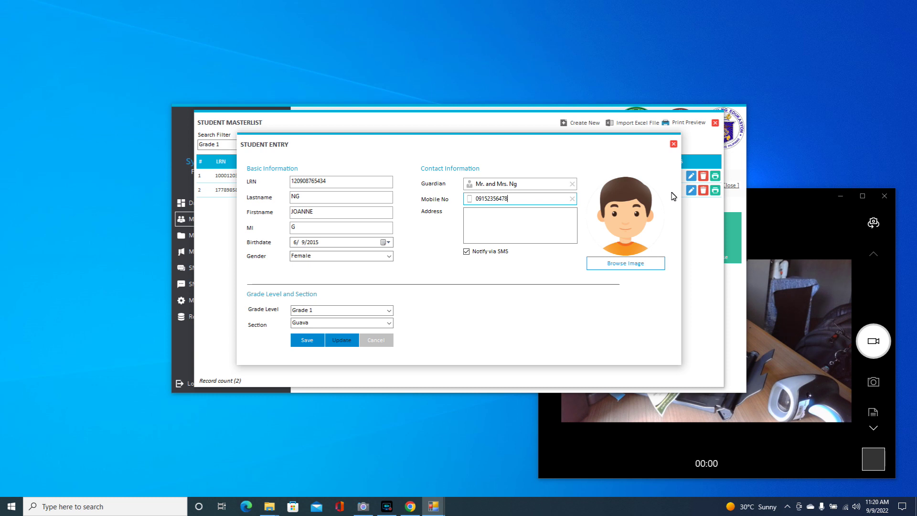
left_click(492, 220)
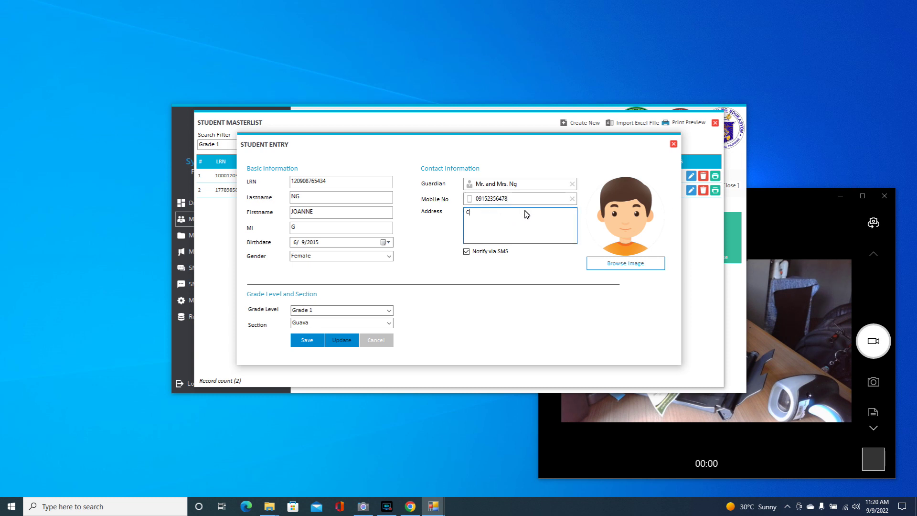
type("Claver, Surigao del Norte")
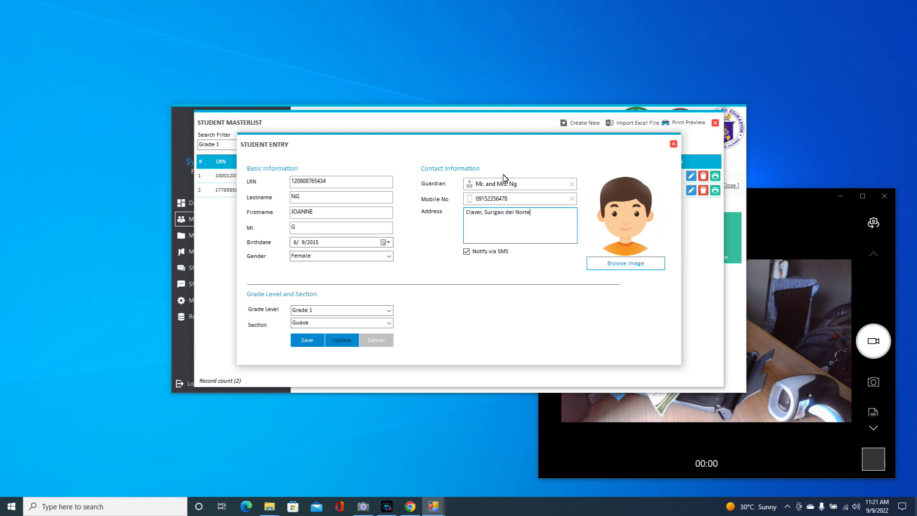
- Attach the student's jpg photo from the Downloads folder
left_click(625, 264)
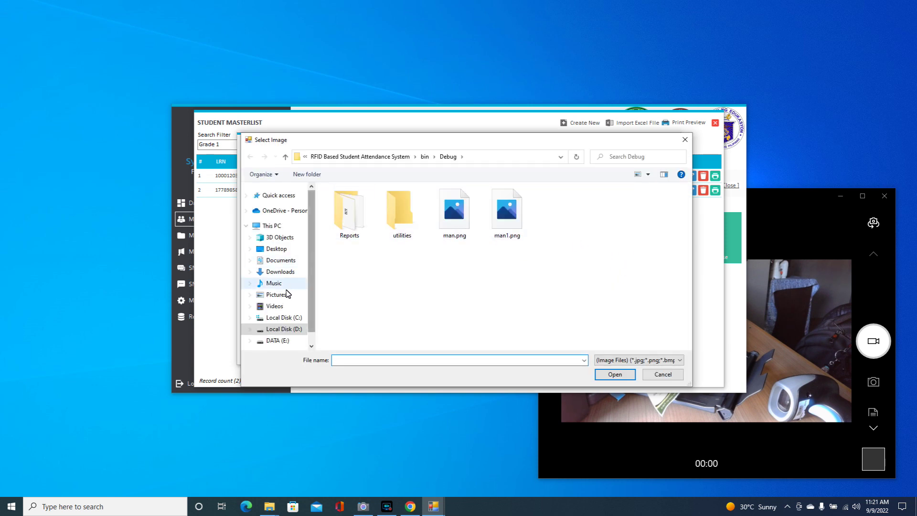
left_click(287, 273)
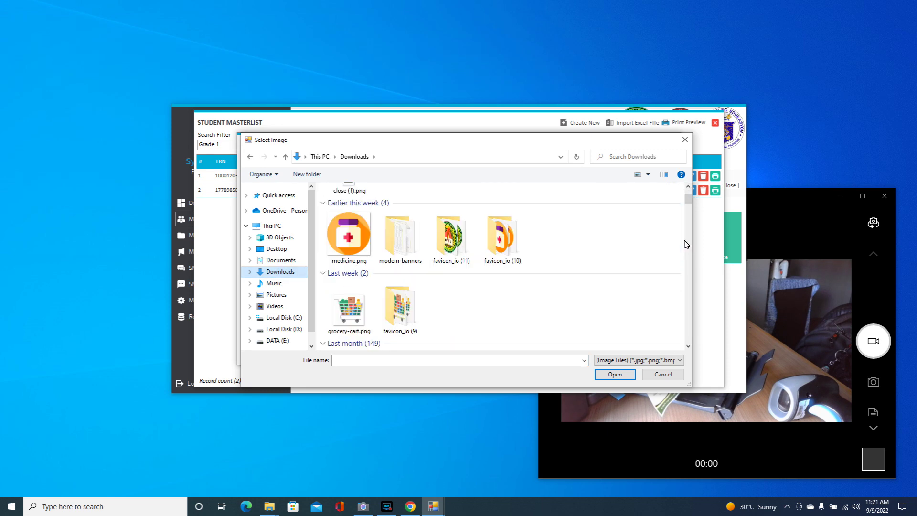
left_click_drag(688, 200, 687, 343)
scroll(666, 332, "up", 5)
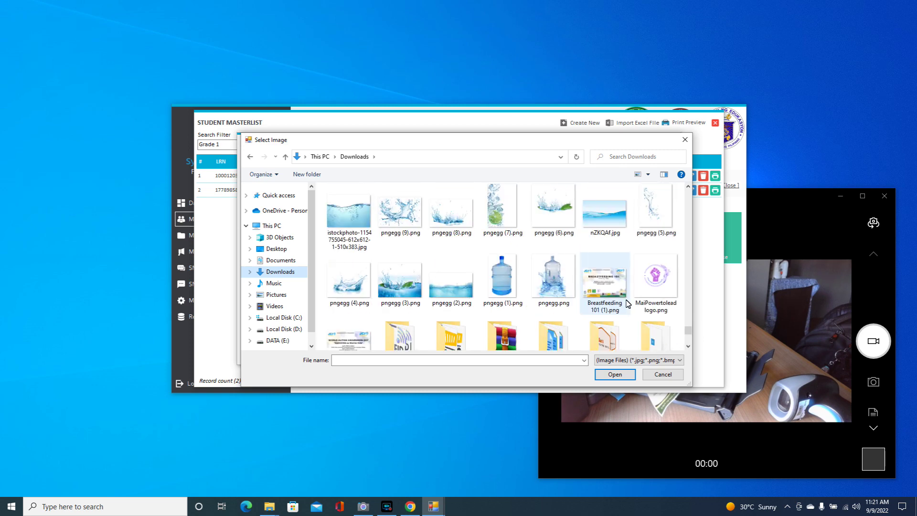
scroll(627, 302, "up", 6)
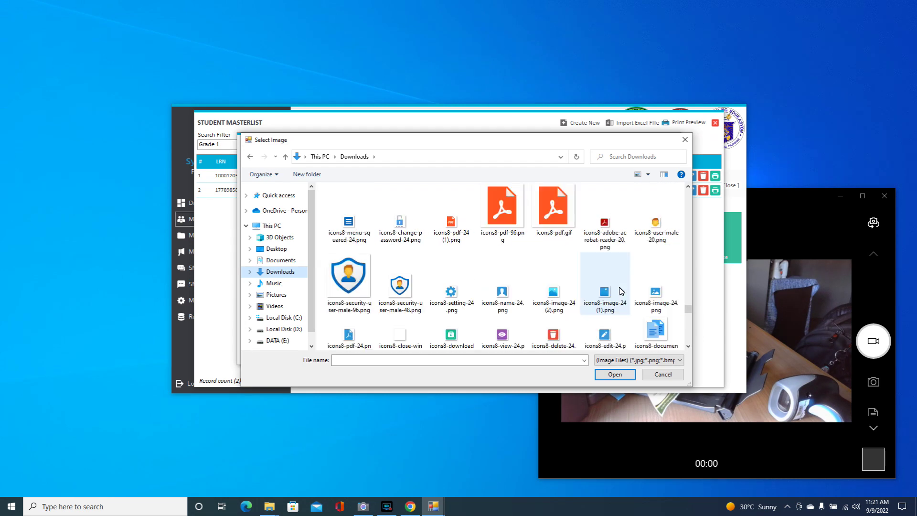
scroll(621, 291, "up", 1)
scroll(621, 292, "up", 1)
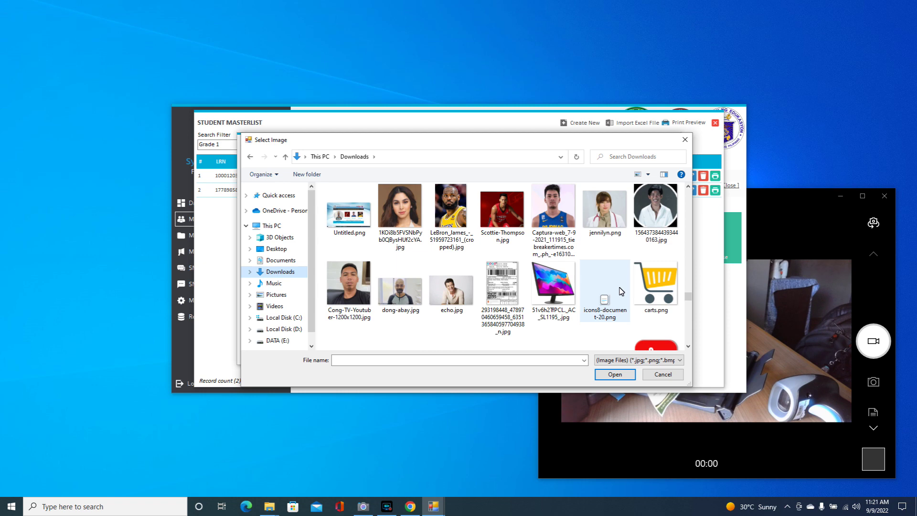
double_click(407, 213)
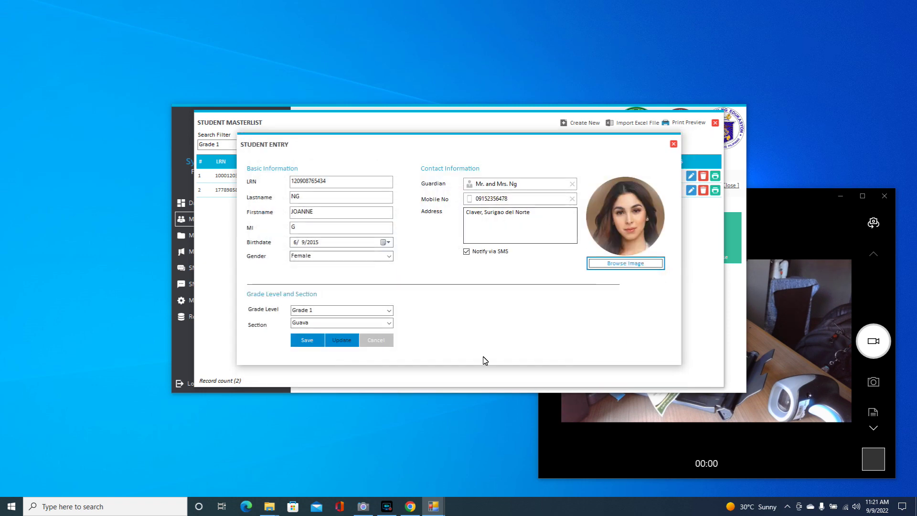
- Save the new student record and close the entry form
left_click(308, 341)
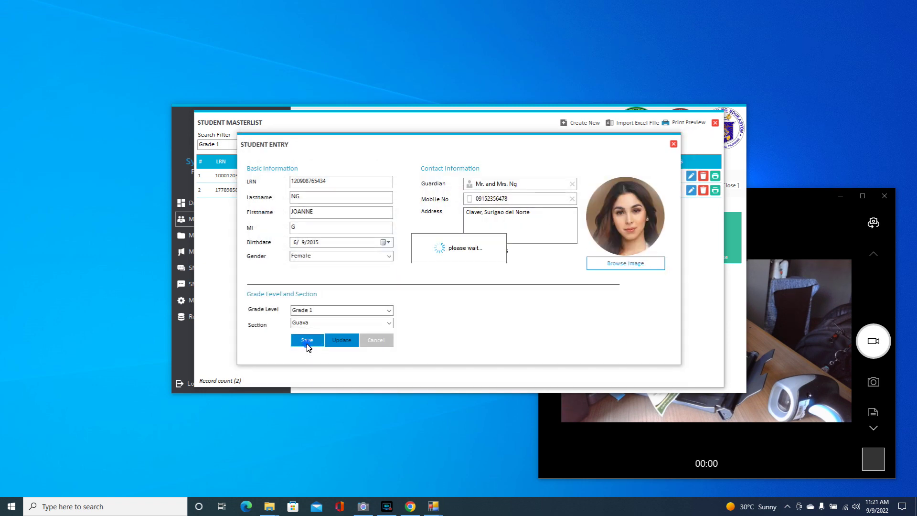
left_click(497, 282)
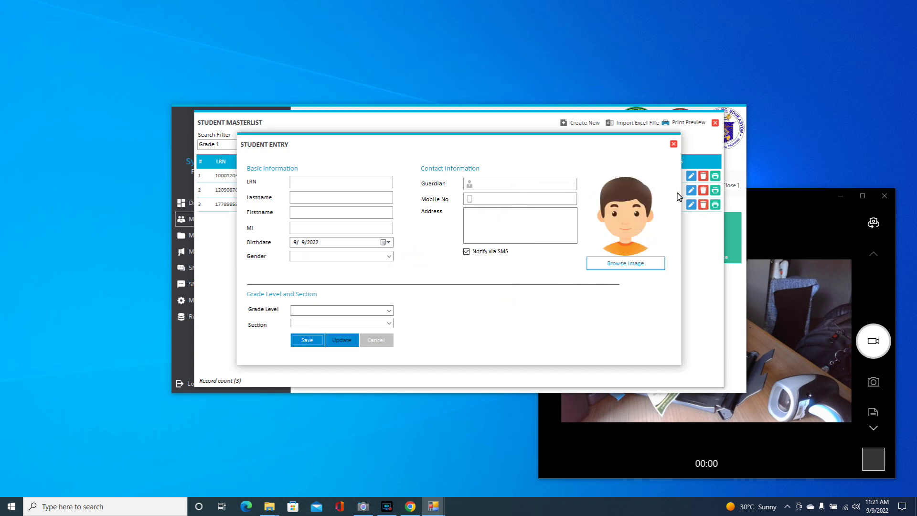
left_click(674, 144)
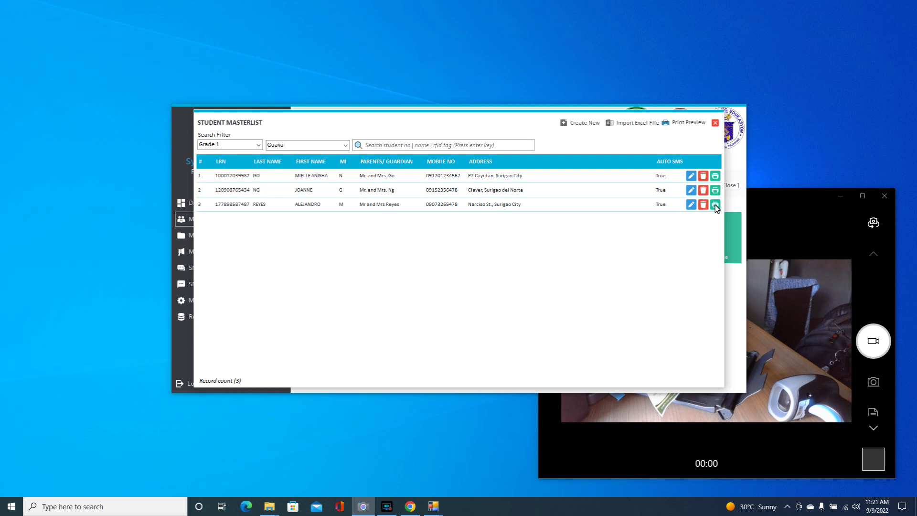
- Print the third student's ID card, accepting the F1/F10 notice to open the preview
left_click(716, 204)
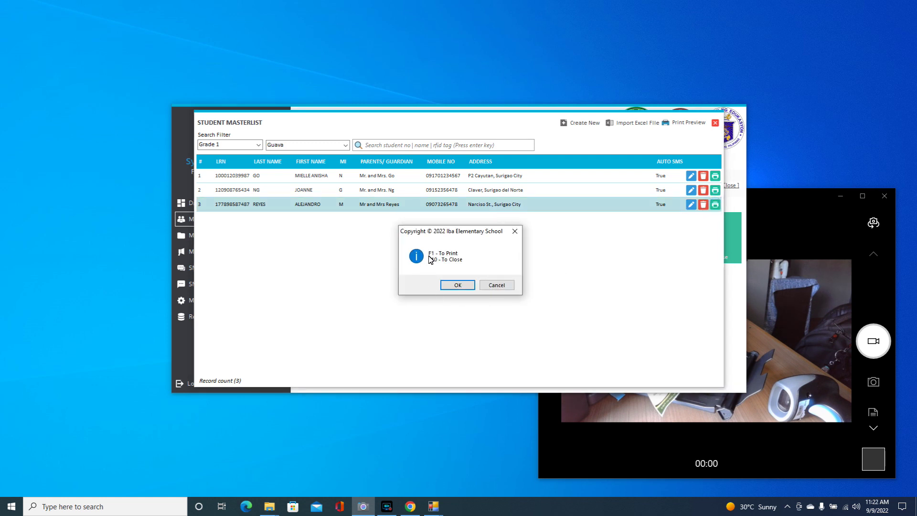
left_click(455, 286)
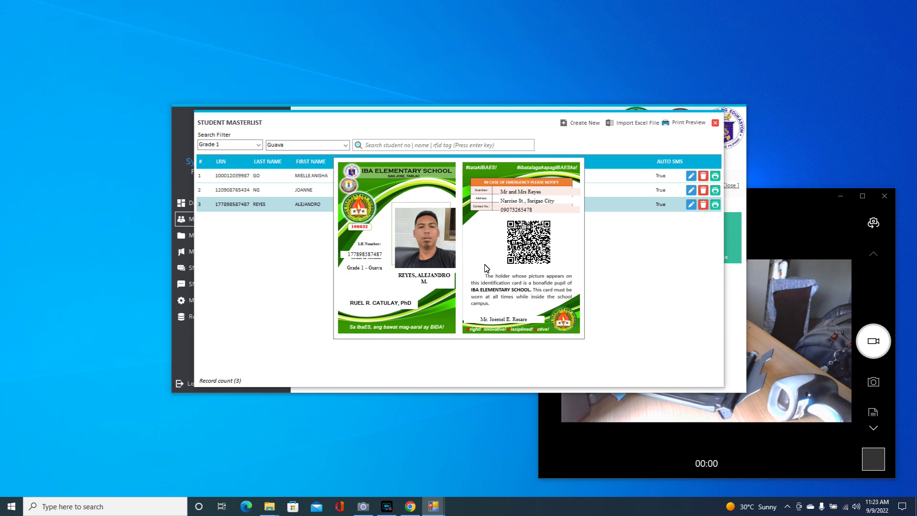
- Print the previewed student ID card and bring the Camera window to the front
left_click(486, 267)
left_click(788, 196)
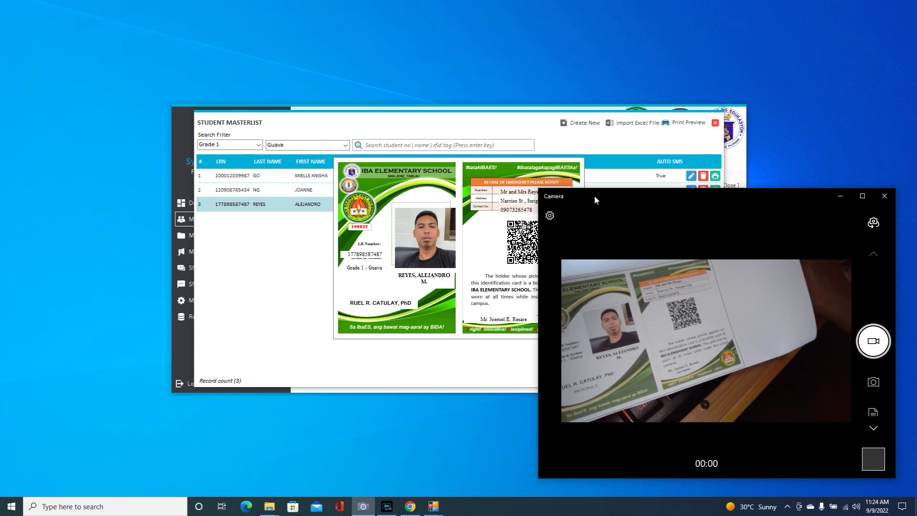
- Shift the Camera window right to show the printed front and back ID card
left_click_drag(597, 195, 644, 193)
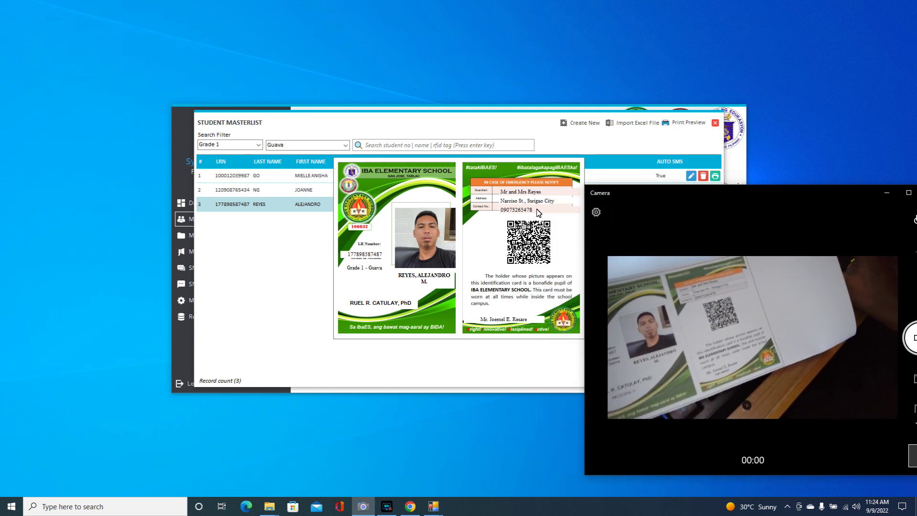